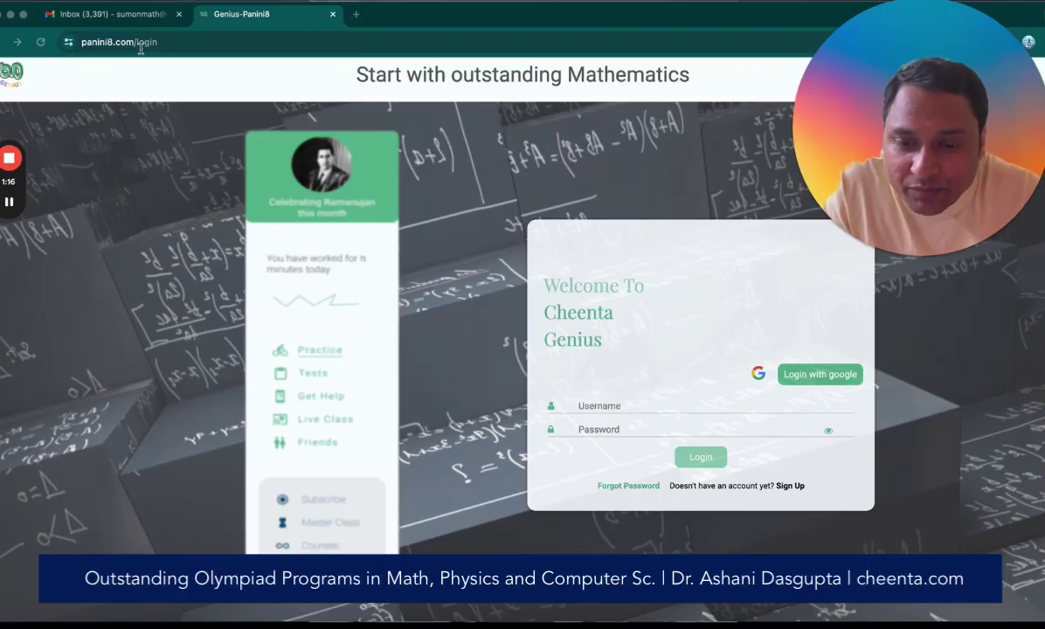
# Check the full web address of the Panini8 login page
pyautogui.click(131, 42)
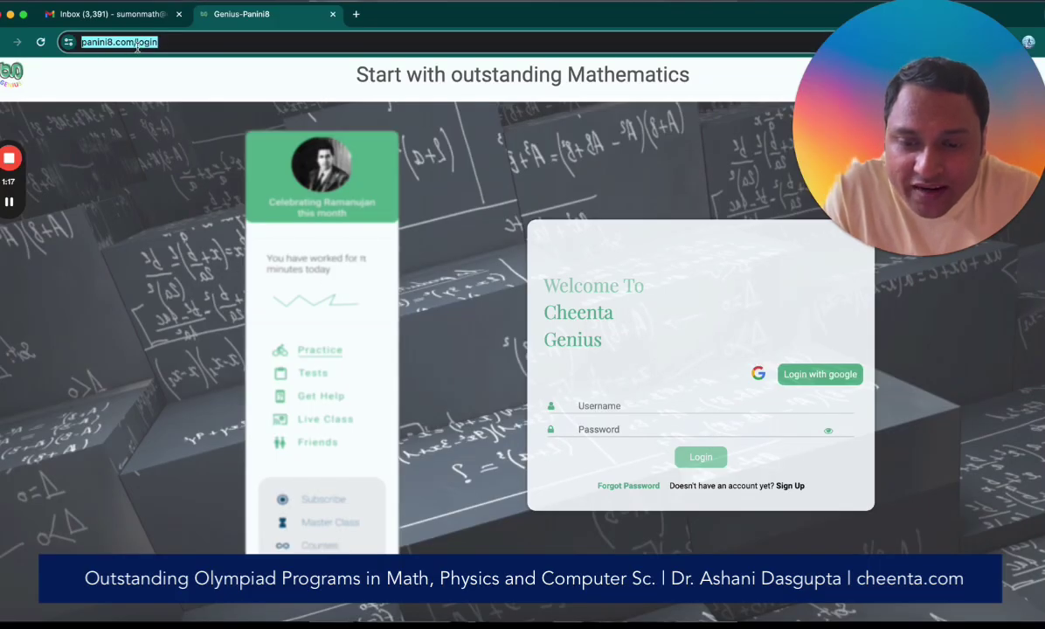
pyautogui.press('Right')
pyautogui.click(478, 188)
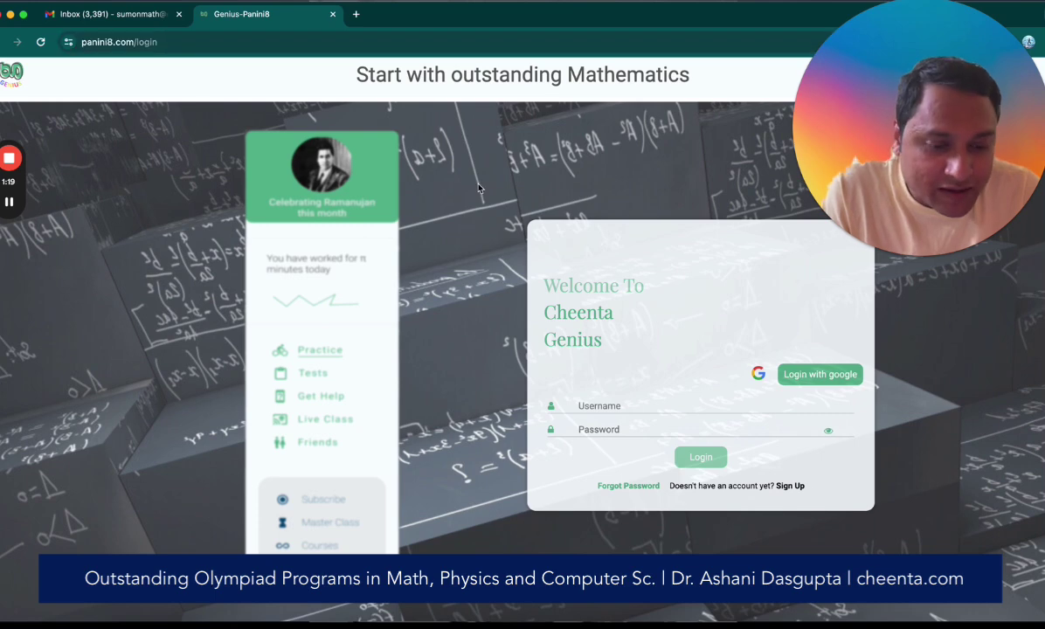
# Sign in to panini8.com with the existing Google account and allow access
pyautogui.click(823, 376)
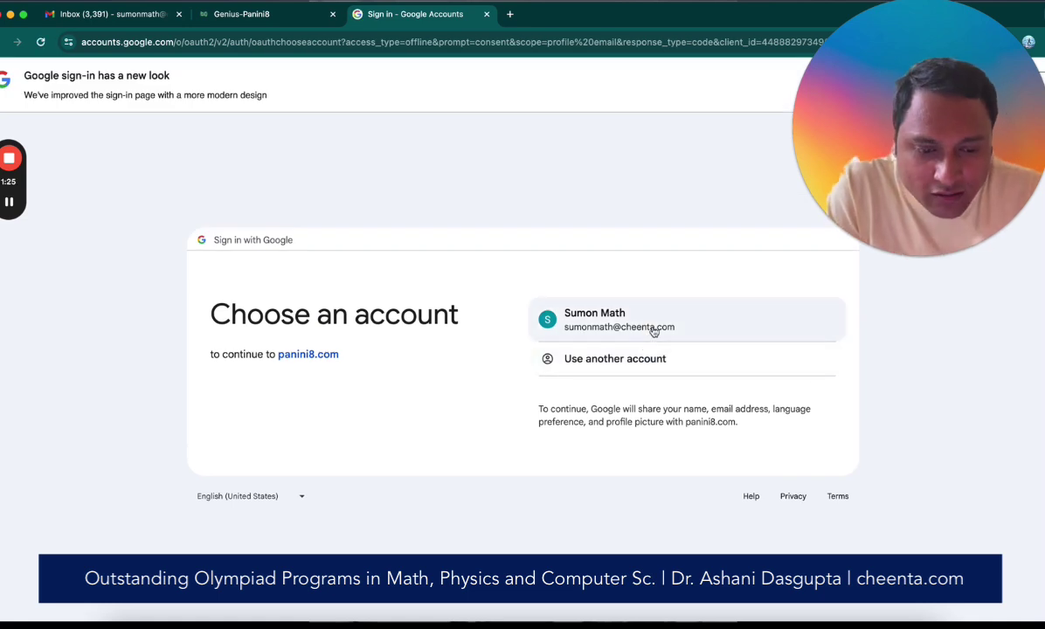
pyautogui.click(653, 331)
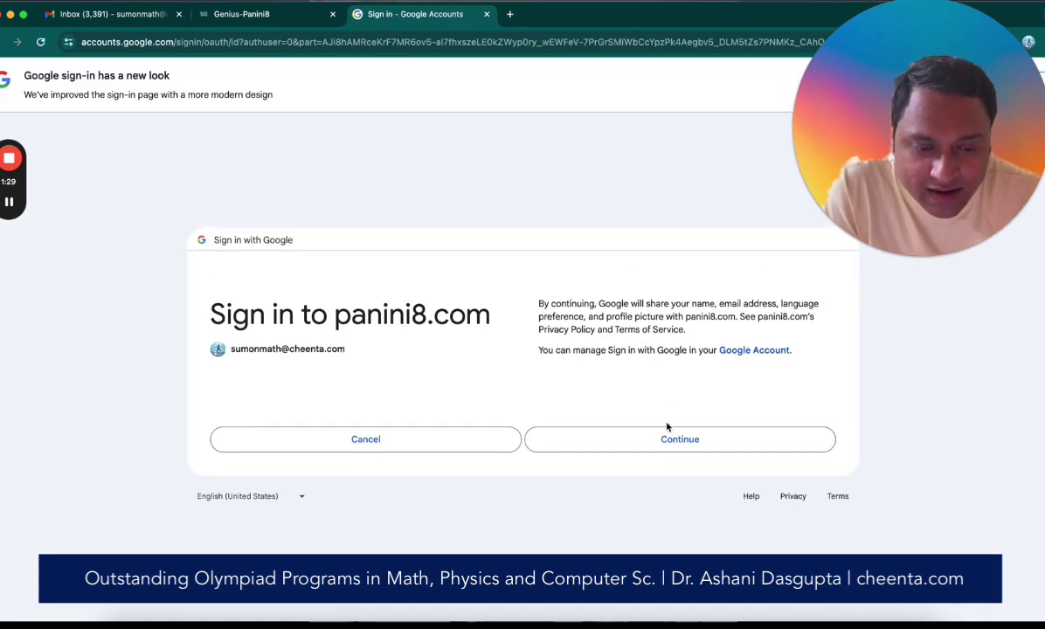
pyautogui.click(666, 441)
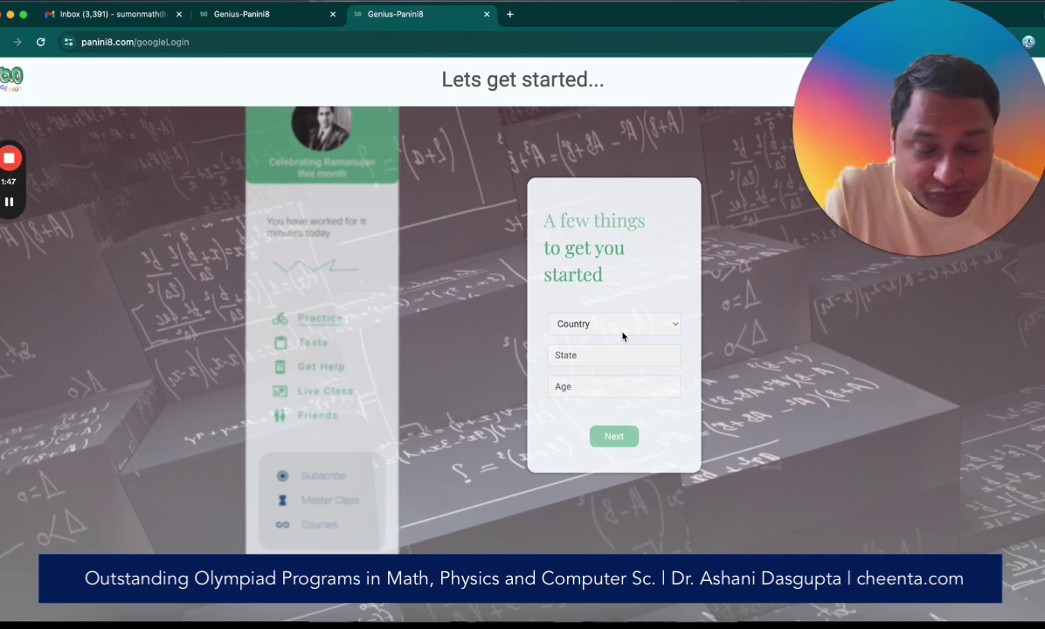
# Fill in the profile with country India, state West Bengal and age 14, then submit
pyautogui.click(623, 325)
pyautogui.click(623, 338)
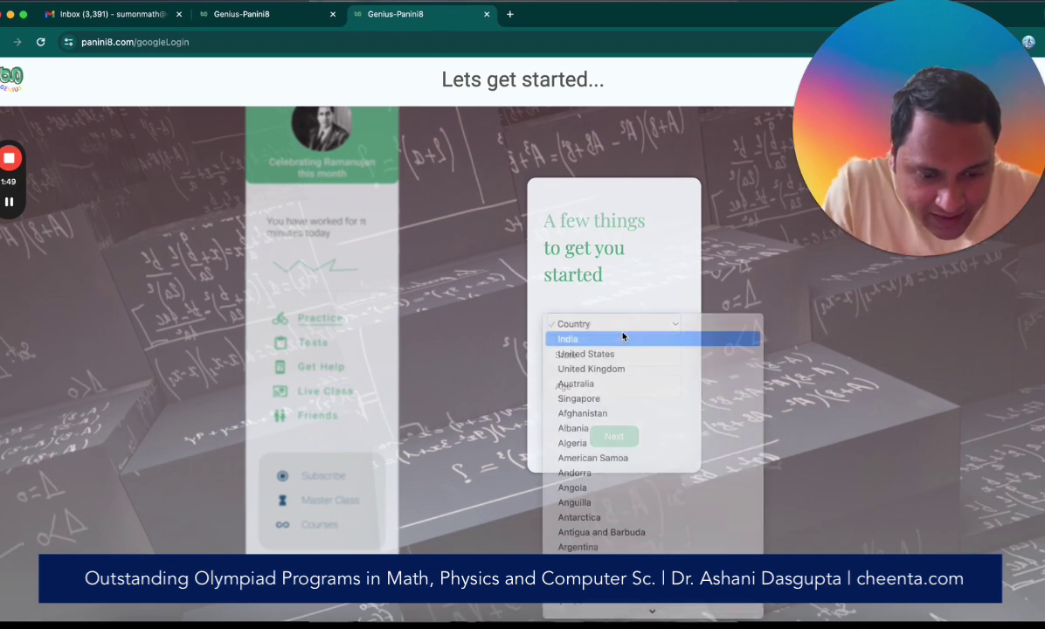
pyautogui.click(597, 357)
pyautogui.write('West Bengal')
pyautogui.press('Tab')
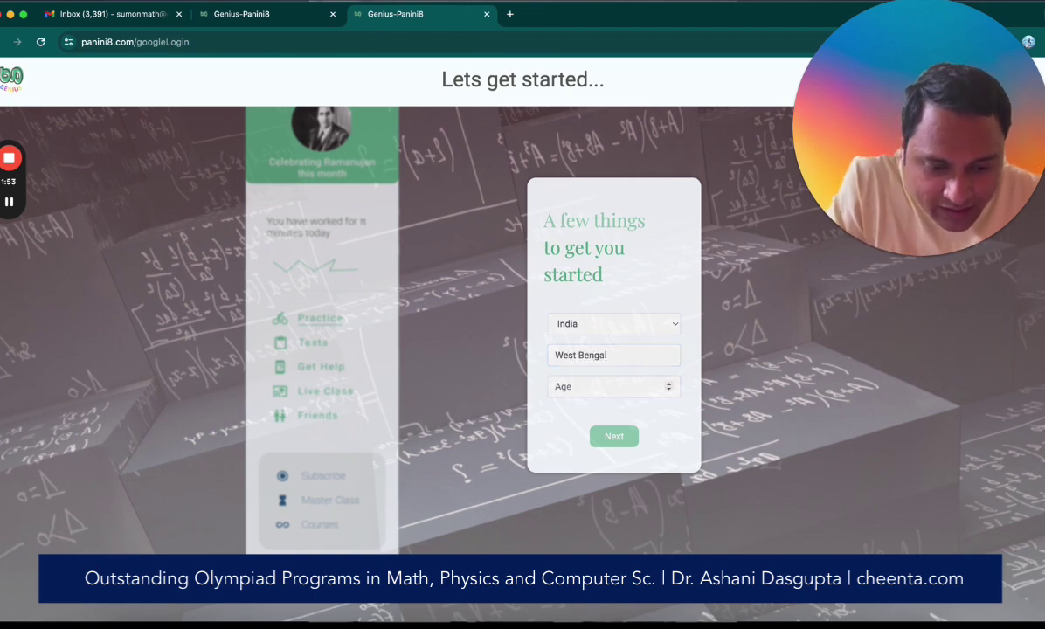
pyautogui.write('1')
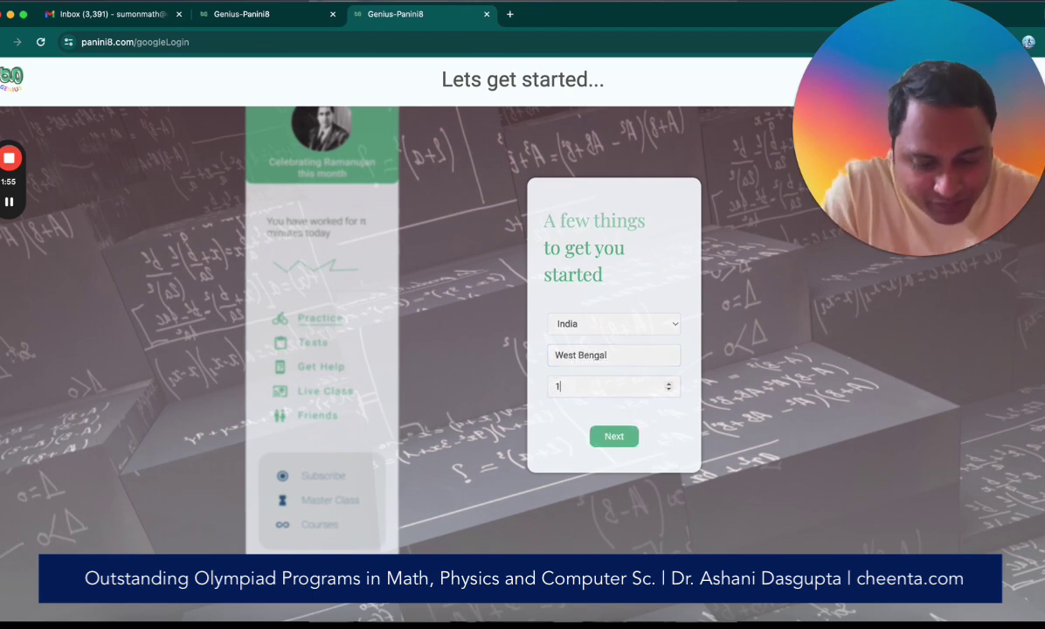
pyautogui.write('4')
pyautogui.click(738, 445)
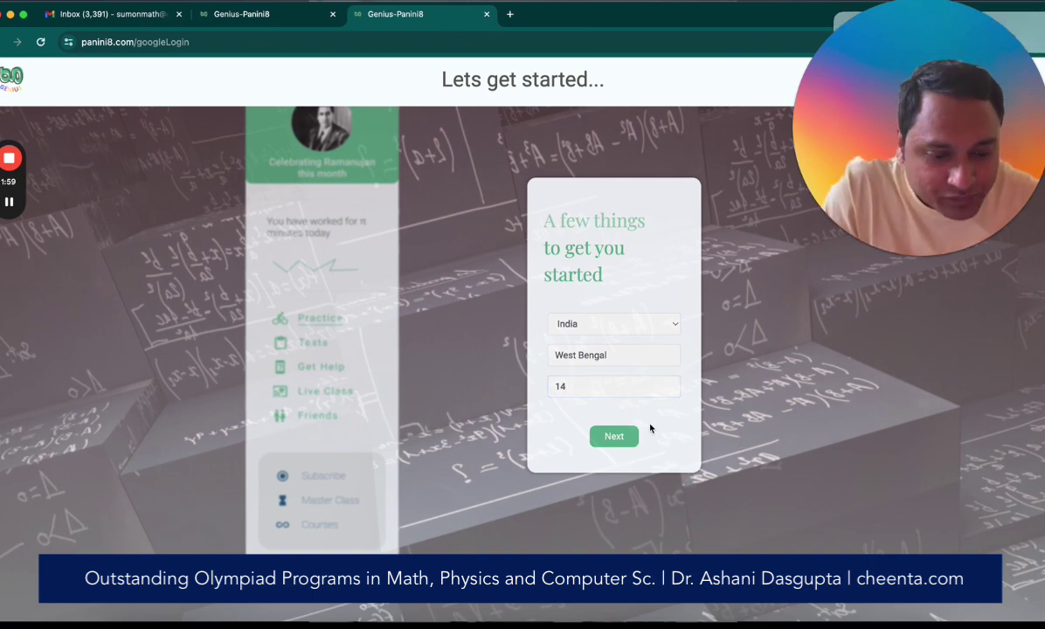
pyautogui.click(618, 439)
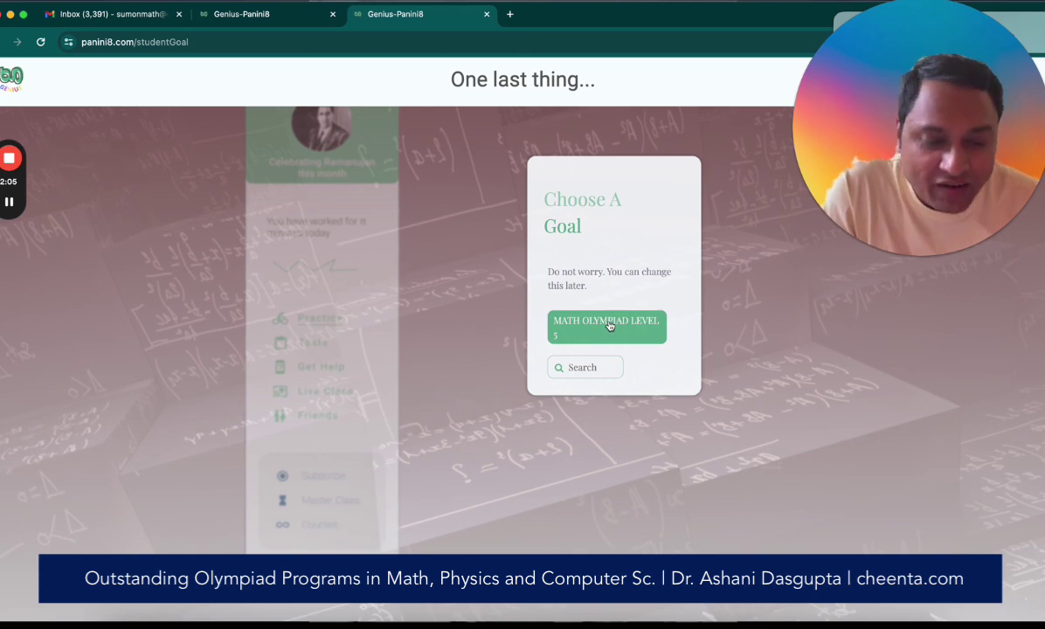
# Browse the goal levels and settle on MATH OLYMPIAD LEVEL 5 to reach the dashboard
pyautogui.click(585, 371)
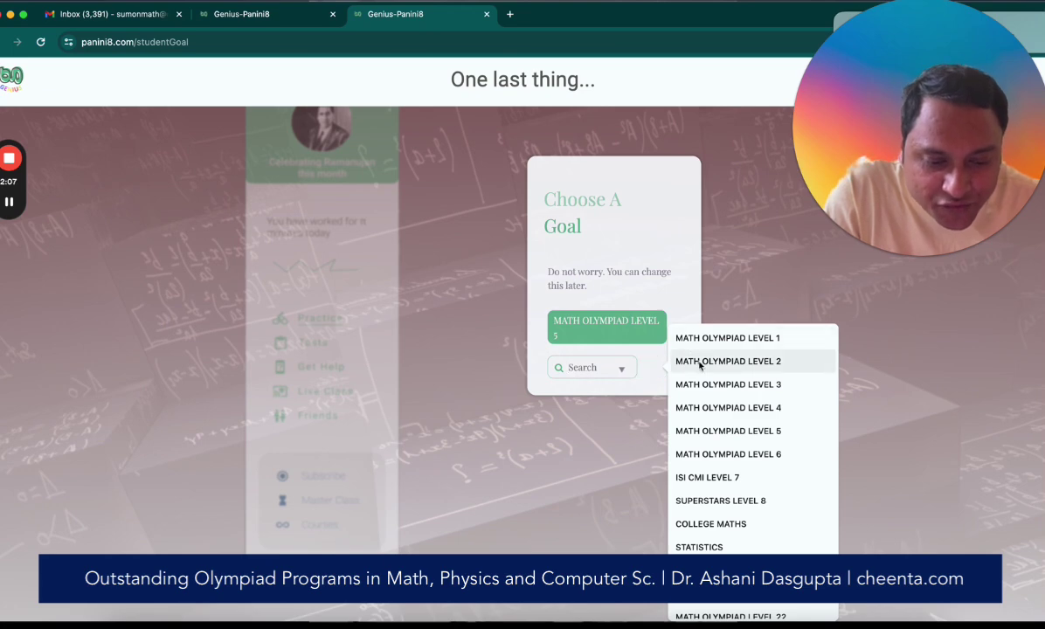
pyautogui.scroll(-3, 718, 522)
pyautogui.scroll(3, 718, 523)
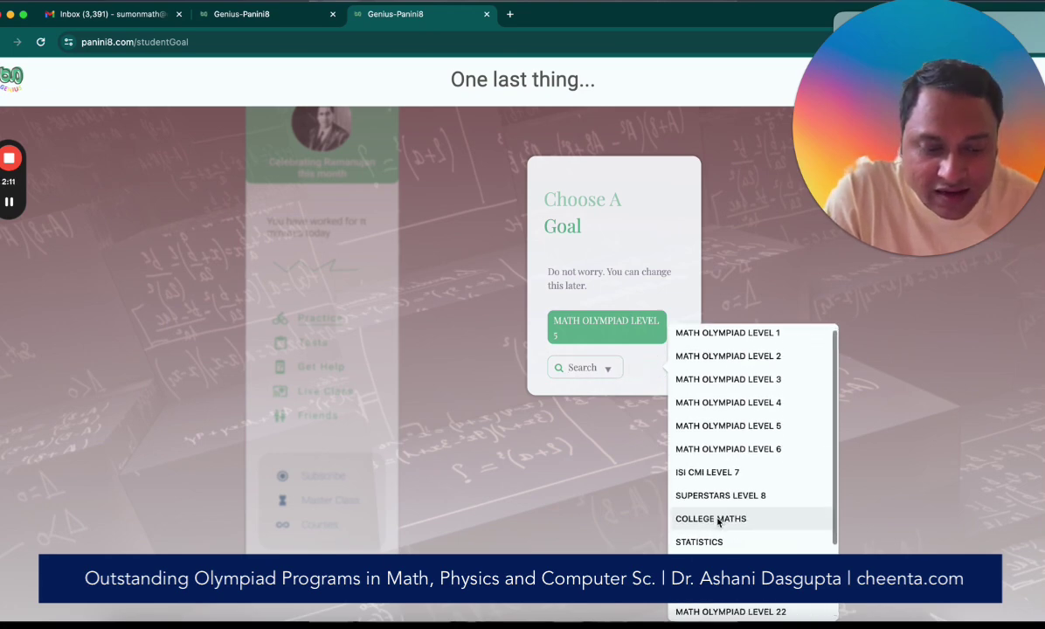
pyautogui.scroll(-3, 717, 523)
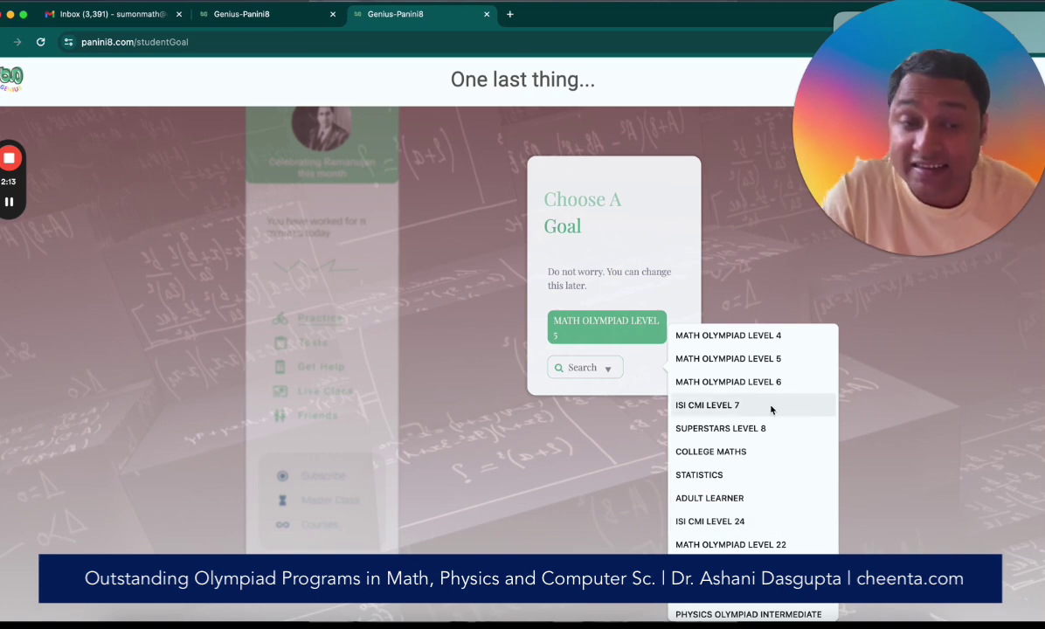
pyautogui.scroll(-1, 771, 410)
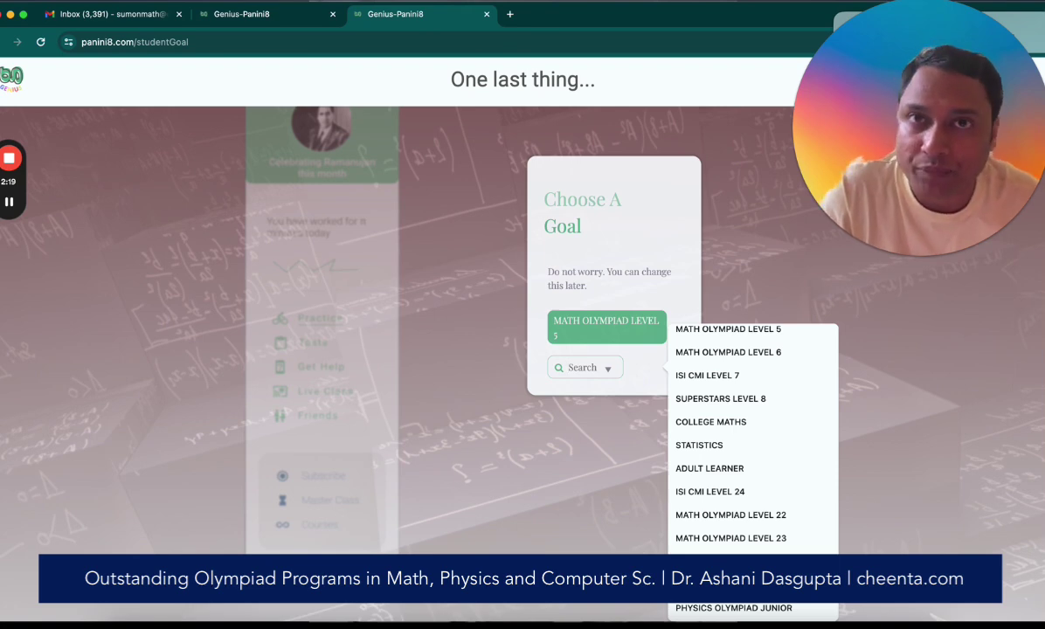
pyautogui.click(637, 333)
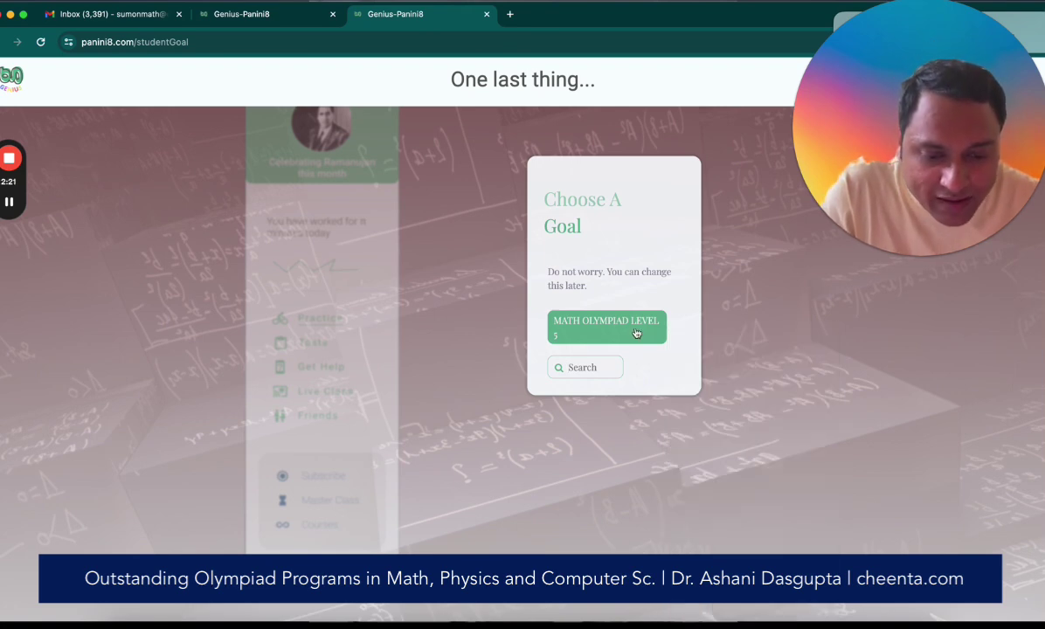
pyautogui.click(636, 333)
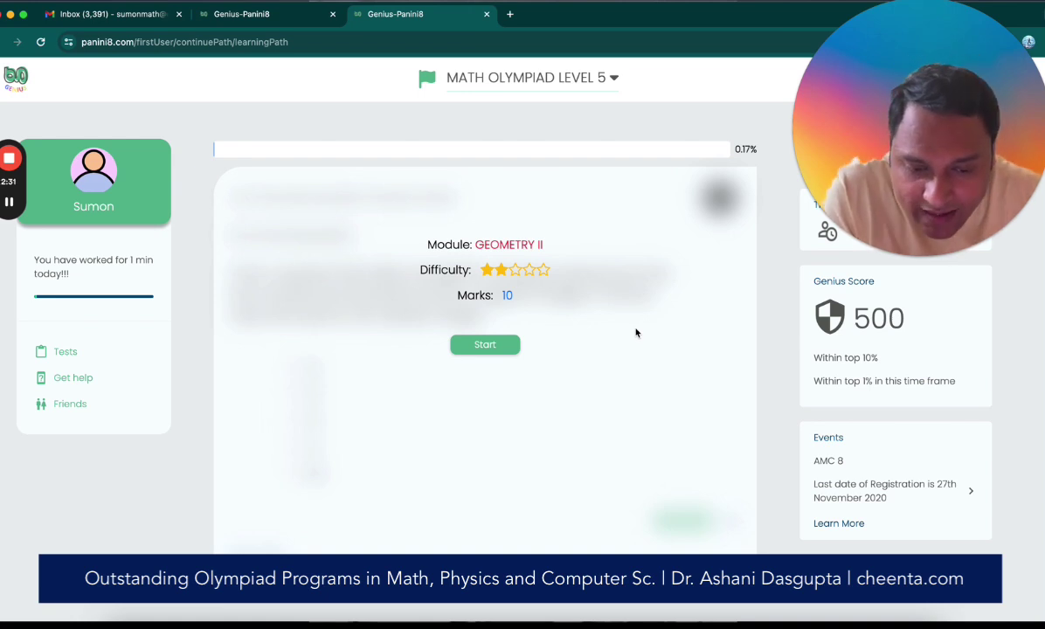
pyautogui.moveTo(428, 245); pyautogui.dragTo(553, 241)
pyautogui.click(554, 243)
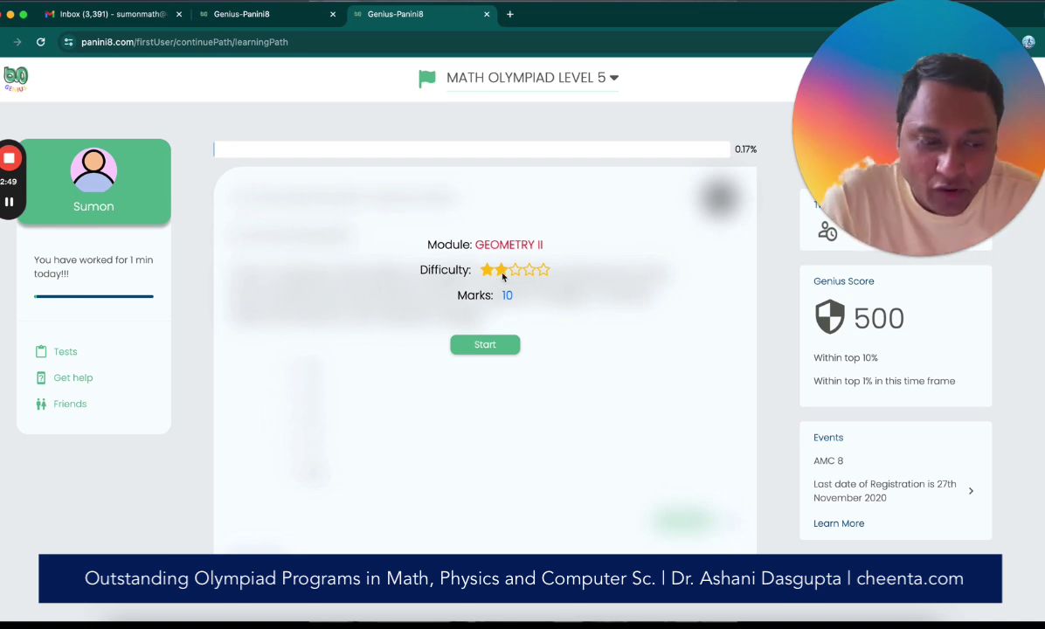
pyautogui.moveTo(906, 331); pyautogui.dragTo(859, 322)
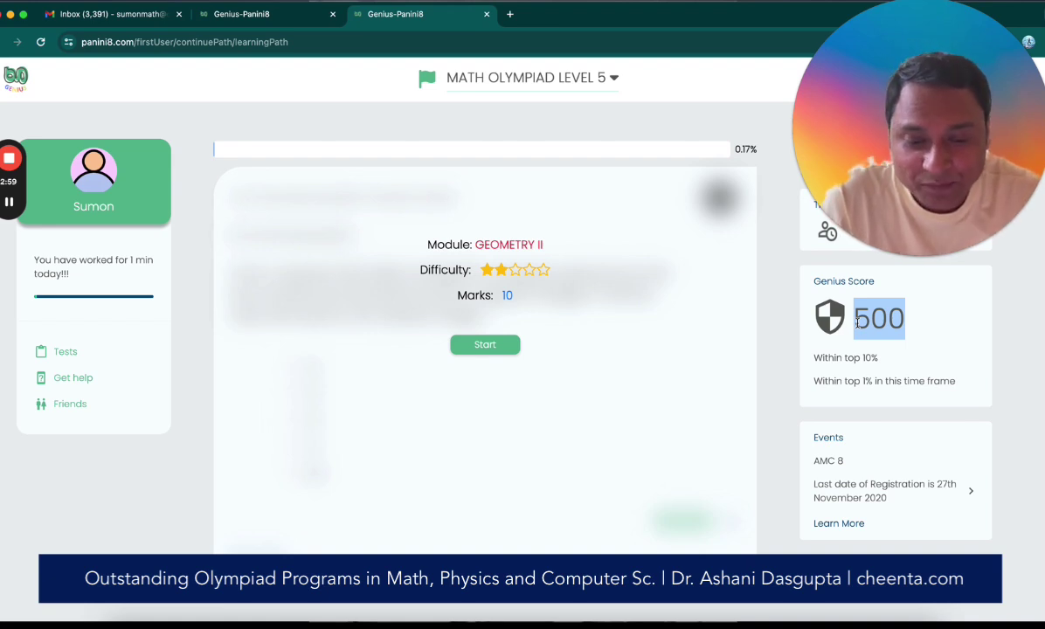
pyautogui.click(485, 346)
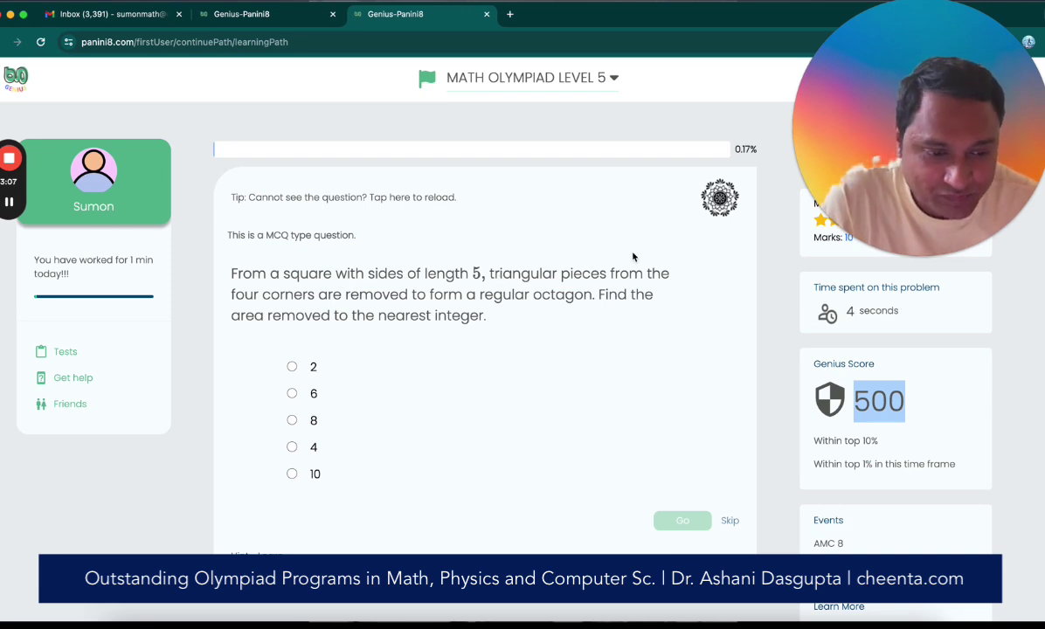
pyautogui.moveTo(811, 287); pyautogui.dragTo(940, 304)
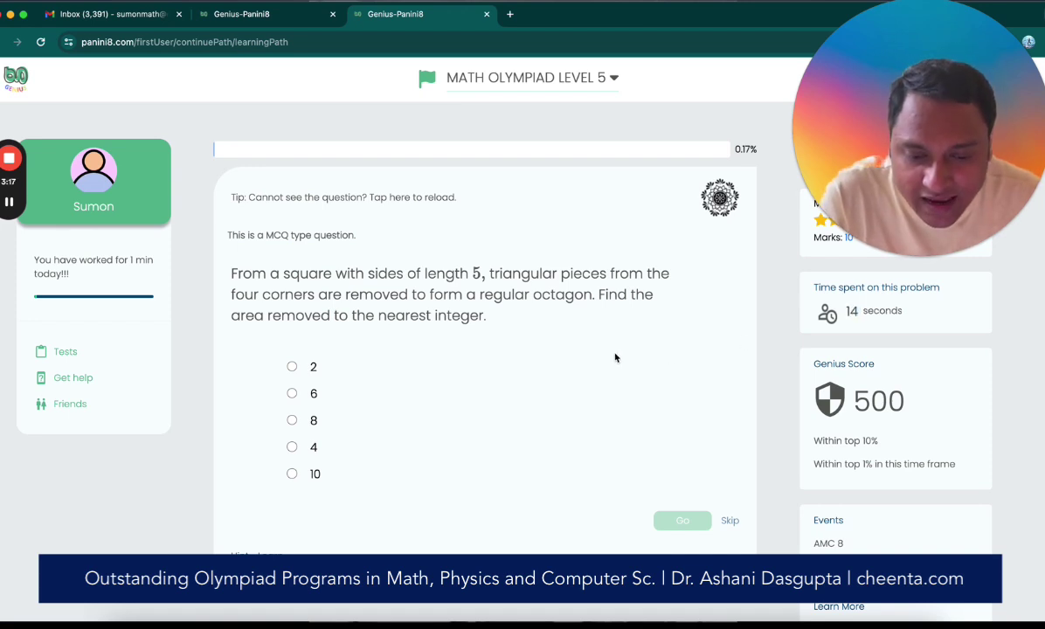
pyautogui.scroll(-2, 615, 358)
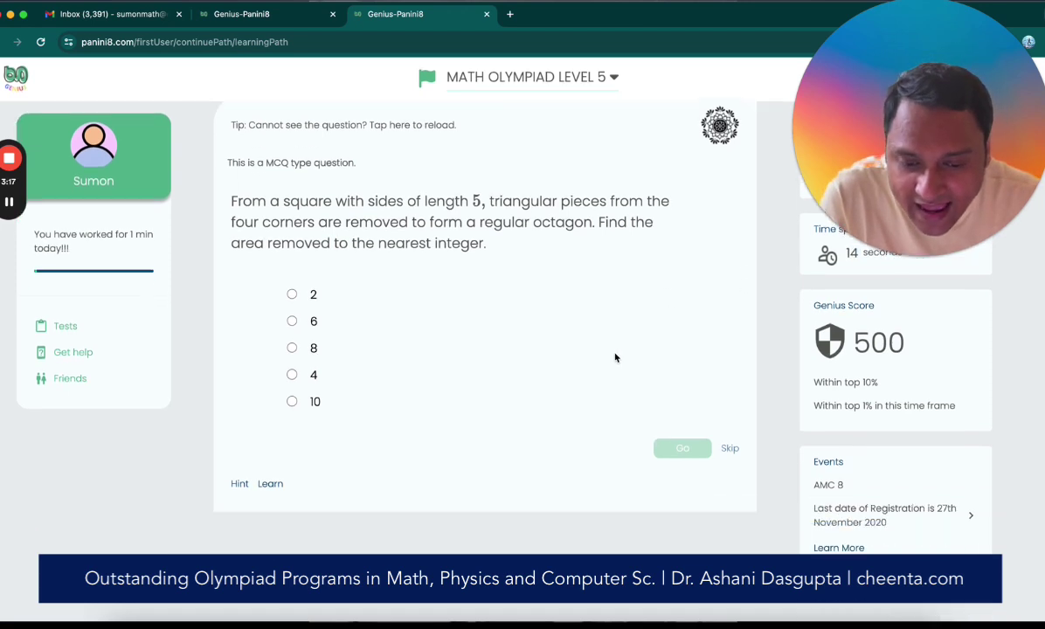
pyautogui.click(239, 485)
pyautogui.scroll(-4, 408, 524)
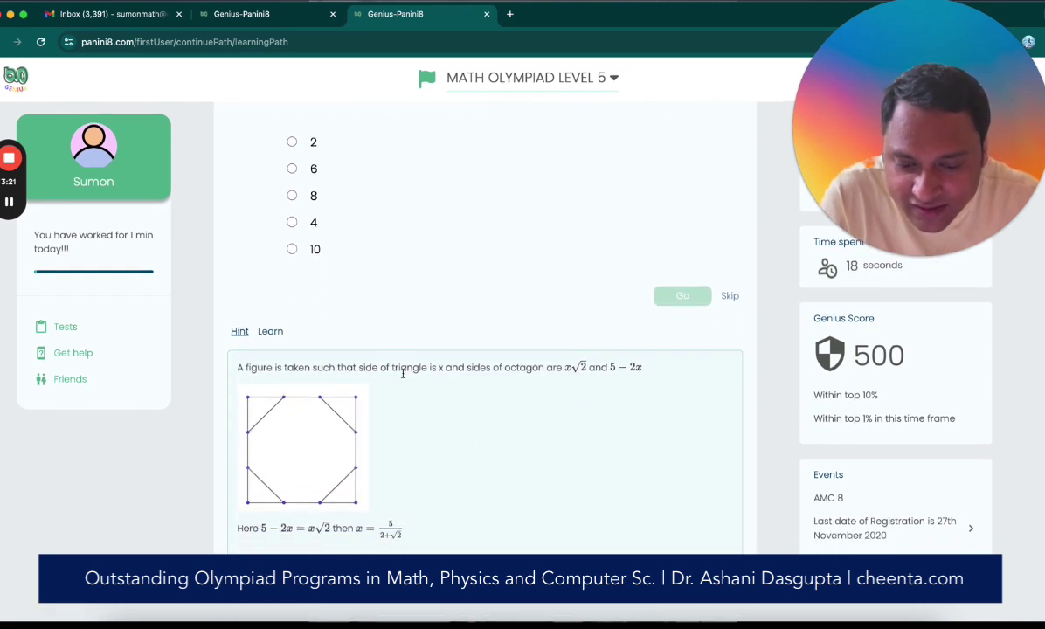
pyautogui.scroll(5, 376, 455)
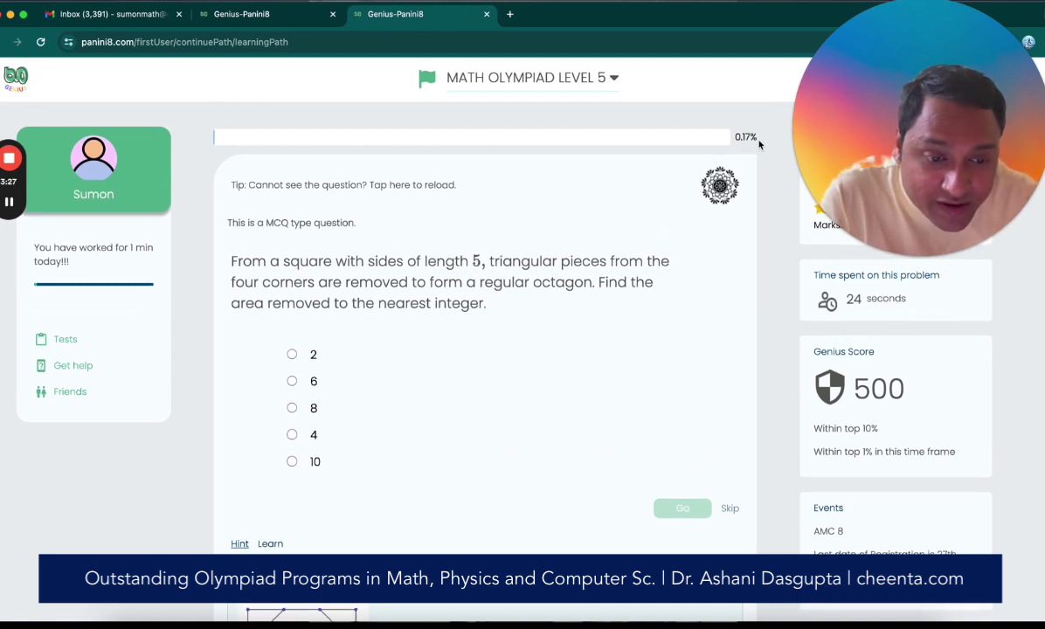
pyautogui.doubleClick(735, 139)
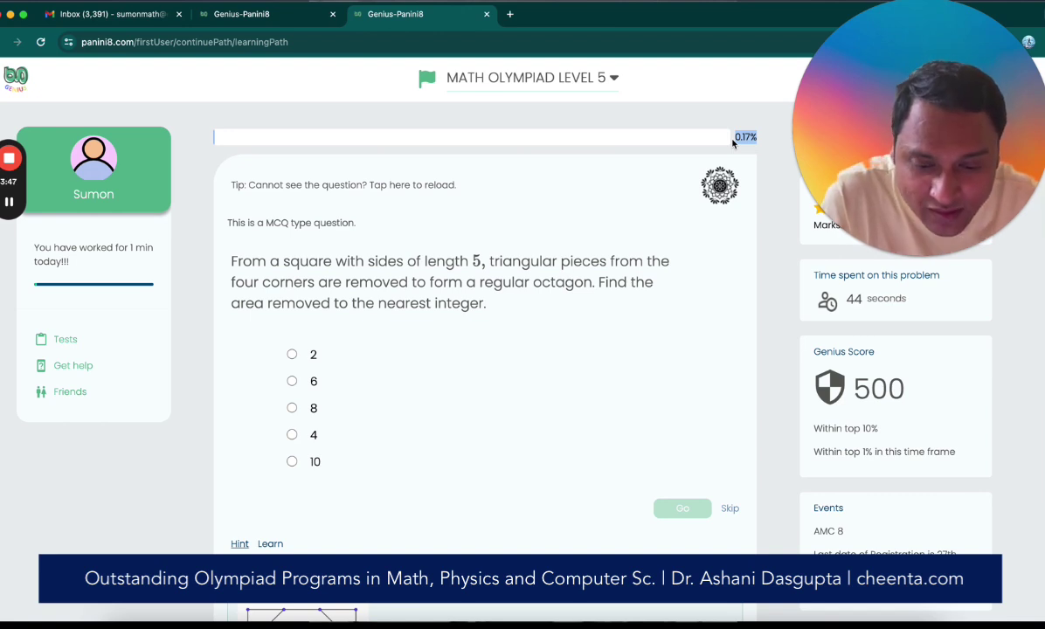
pyautogui.click(726, 512)
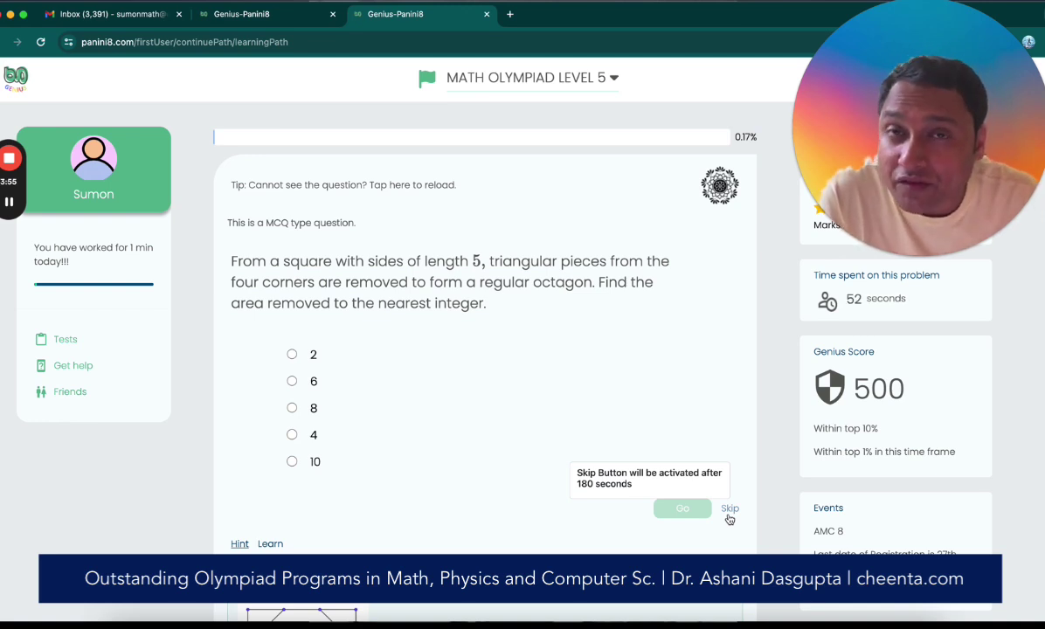
# Submit 8 as the octagon answer and dismiss the OOPS keep-trying notice
pyautogui.click(293, 408)
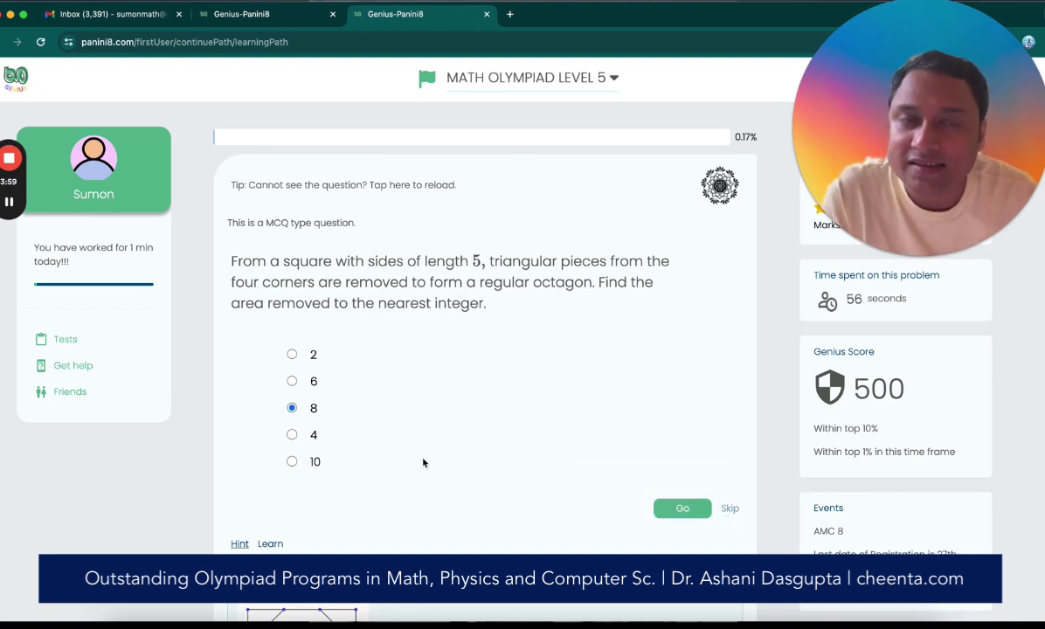
pyautogui.click(686, 515)
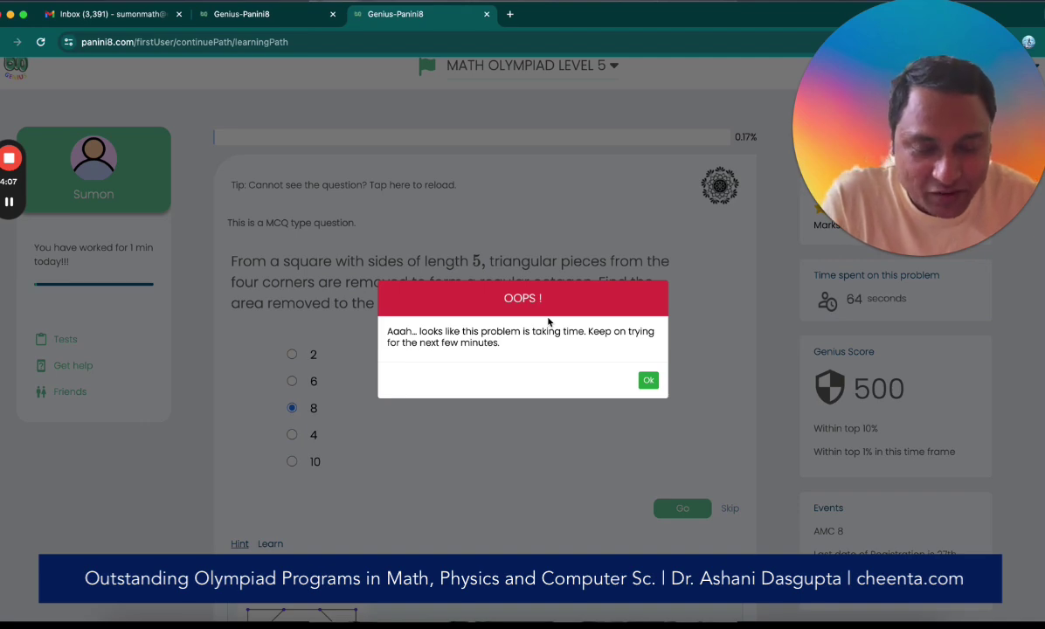
pyautogui.click(649, 381)
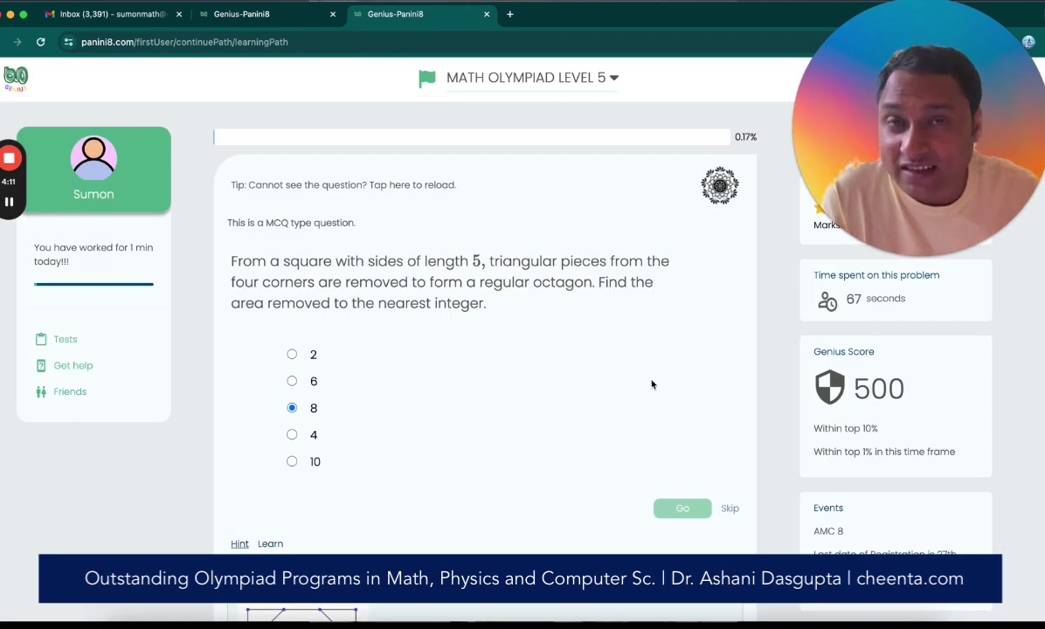
# Change the octagon question's answer from 8 to 6
pyautogui.click(293, 382)
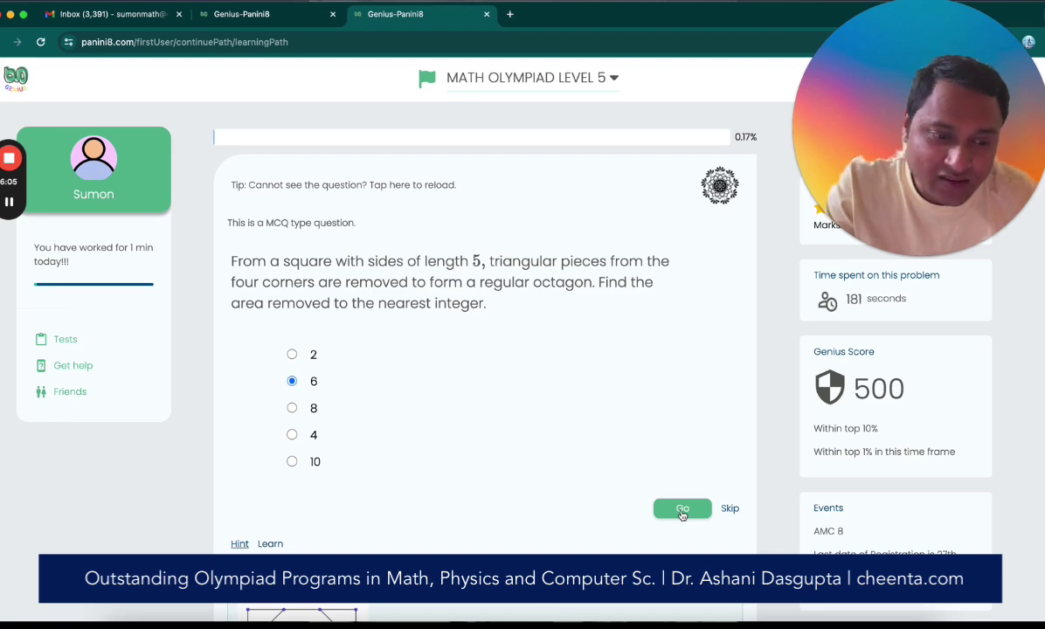
# Skip the octagon question to reach the three-star Number Theory II problem worth 15 marks
pyautogui.click(683, 514)
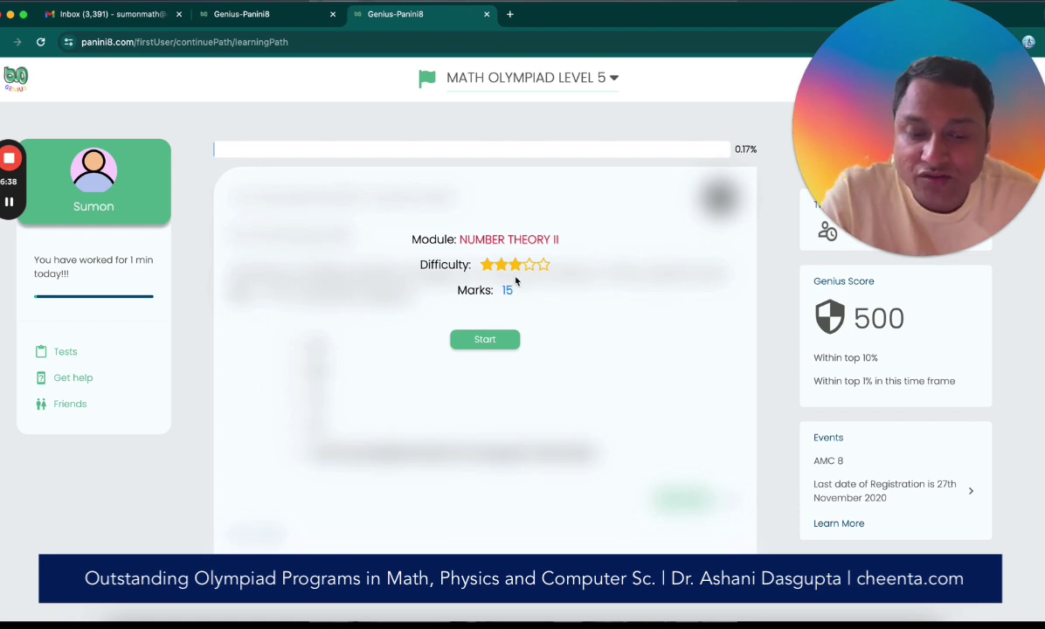
# Start the Number Theory II problem to open its smallest-n question
pyautogui.click(500, 343)
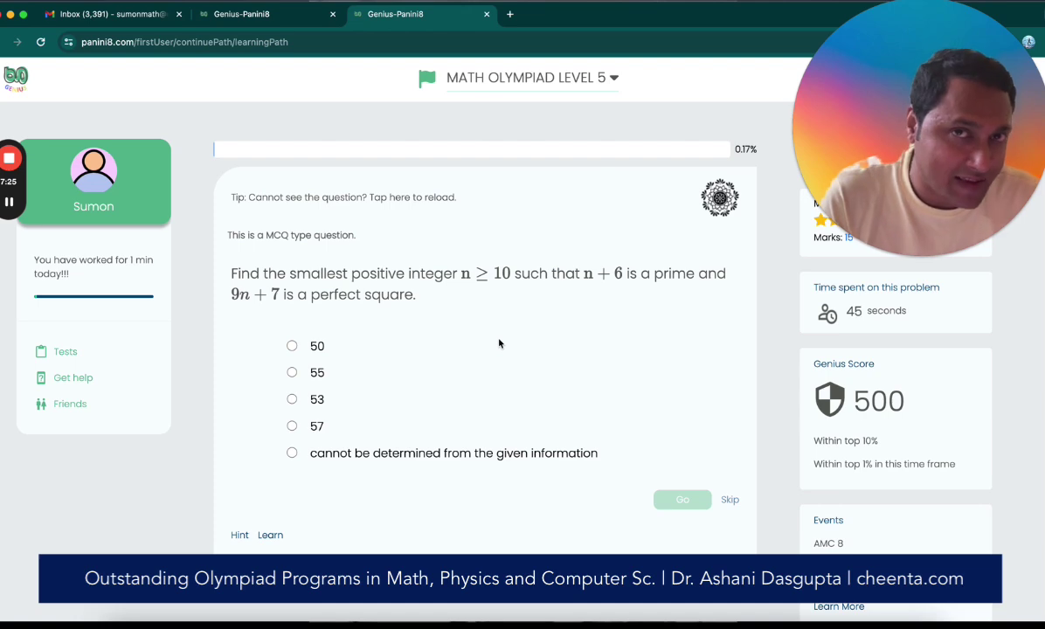
# Go to the Get help page and scroll through the feed of posted doubts
pyautogui.scroll(3, 73, 381)
pyautogui.click(74, 380)
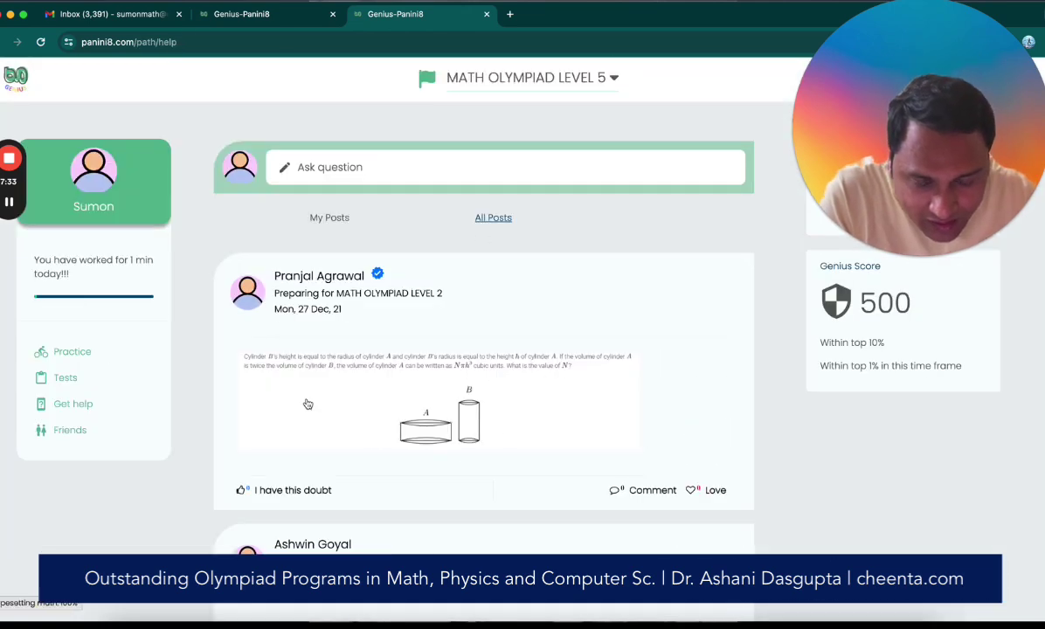
pyautogui.scroll(-5, 539, 430)
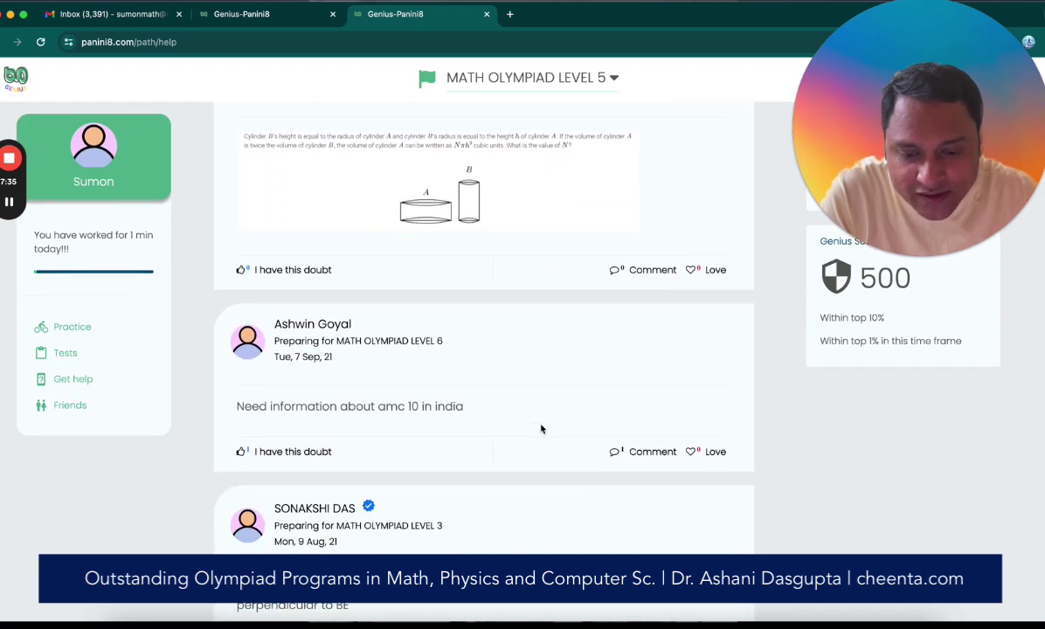
pyautogui.scroll(-5, 541, 430)
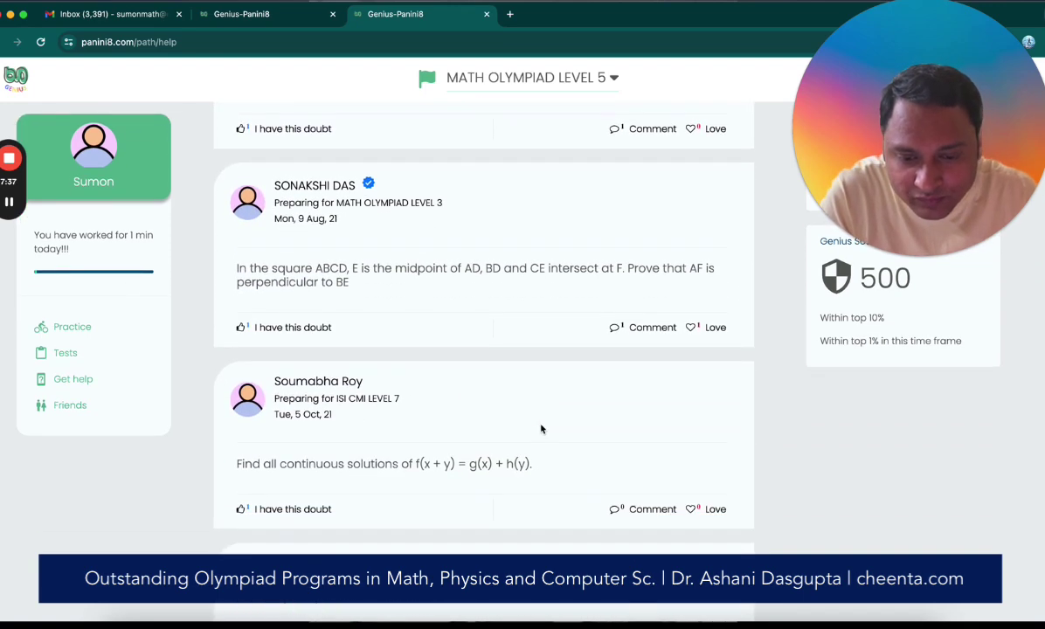
pyautogui.scroll(-2, 541, 430)
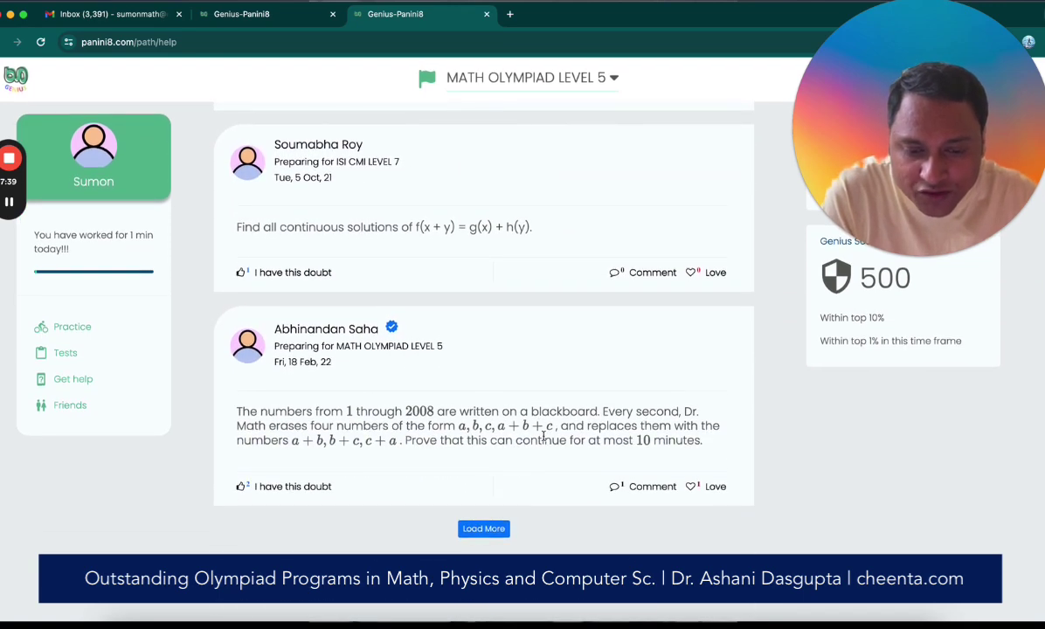
pyautogui.scroll(10, 544, 442)
# Draft a question reading 'Write math $x^2$', preview its rendered formula, and post it
pyautogui.click(343, 168)
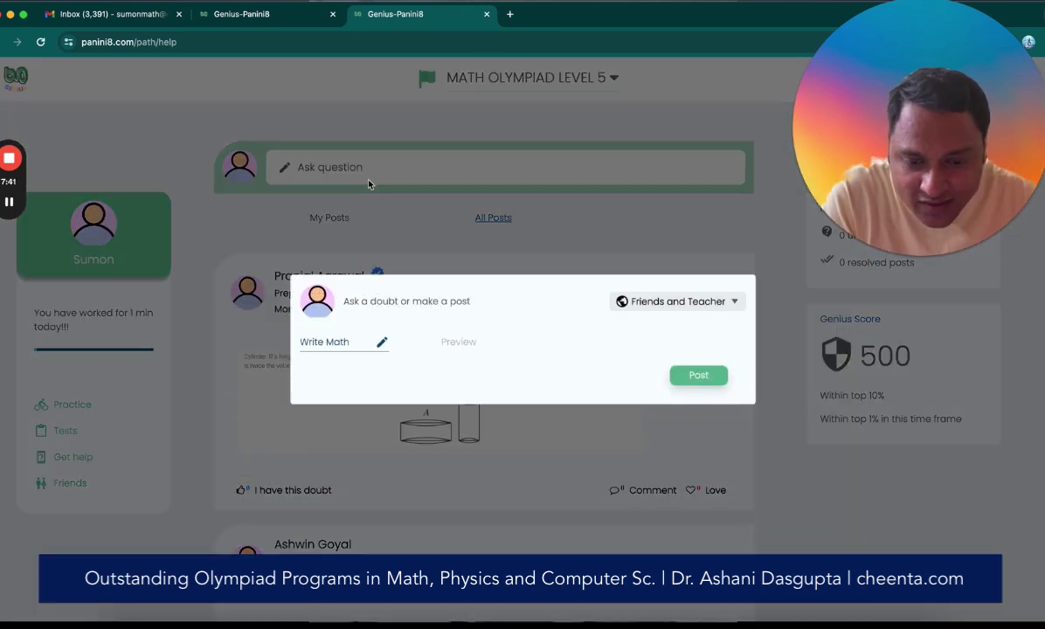
pyautogui.click(416, 331)
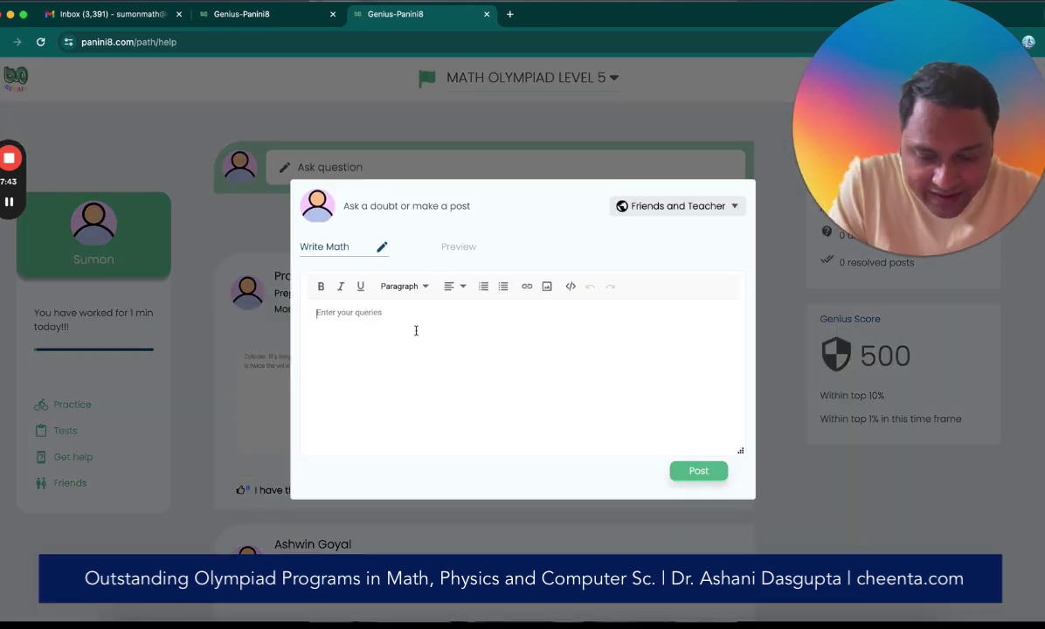
pyautogui.write('Write math $x^2$')
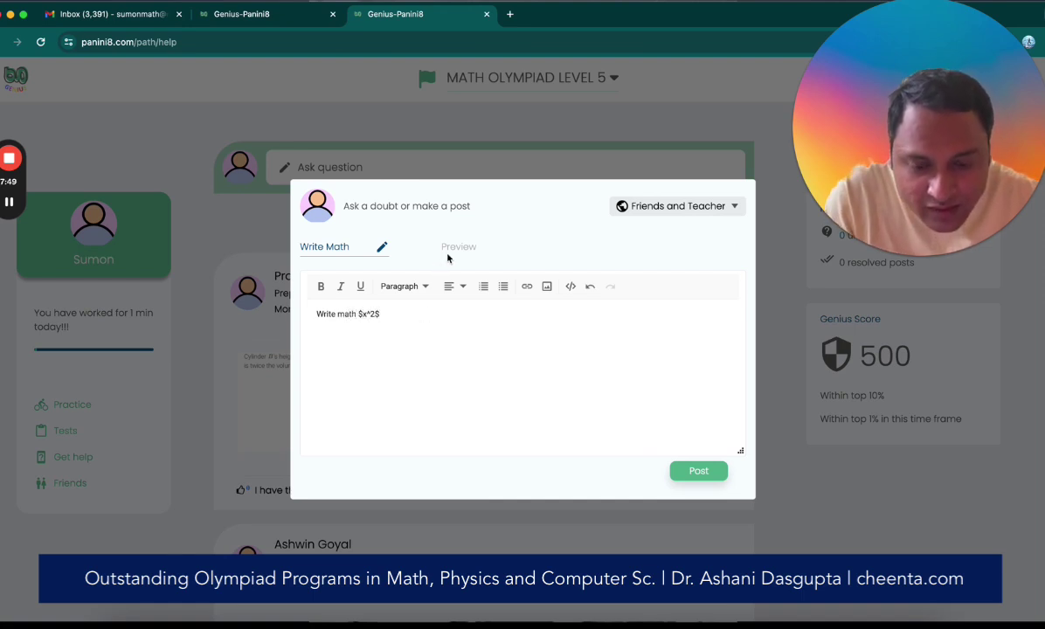
pyautogui.click(458, 247)
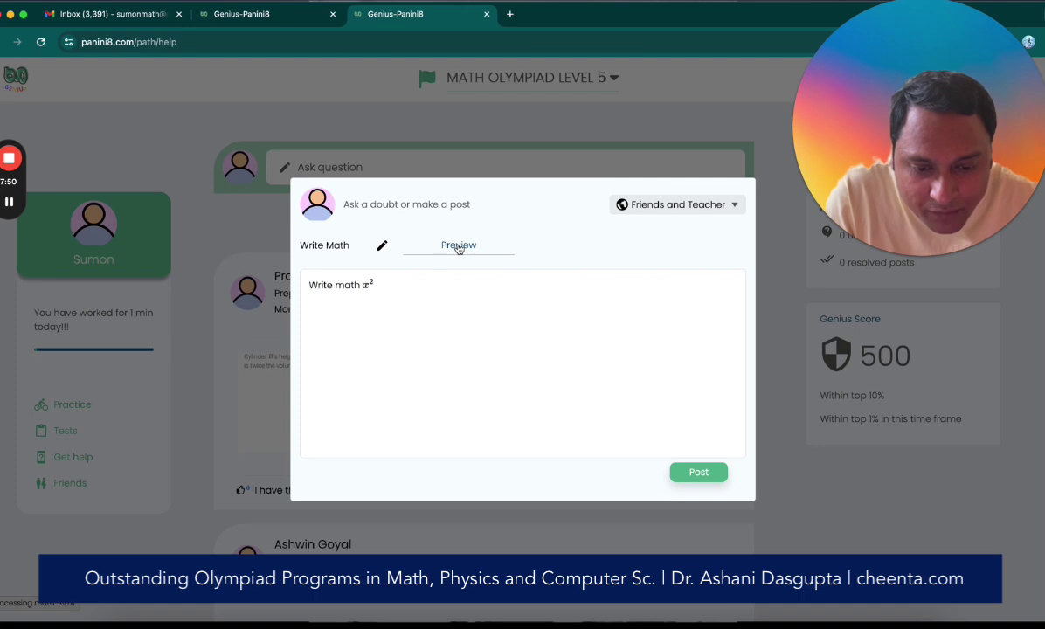
pyautogui.click(708, 470)
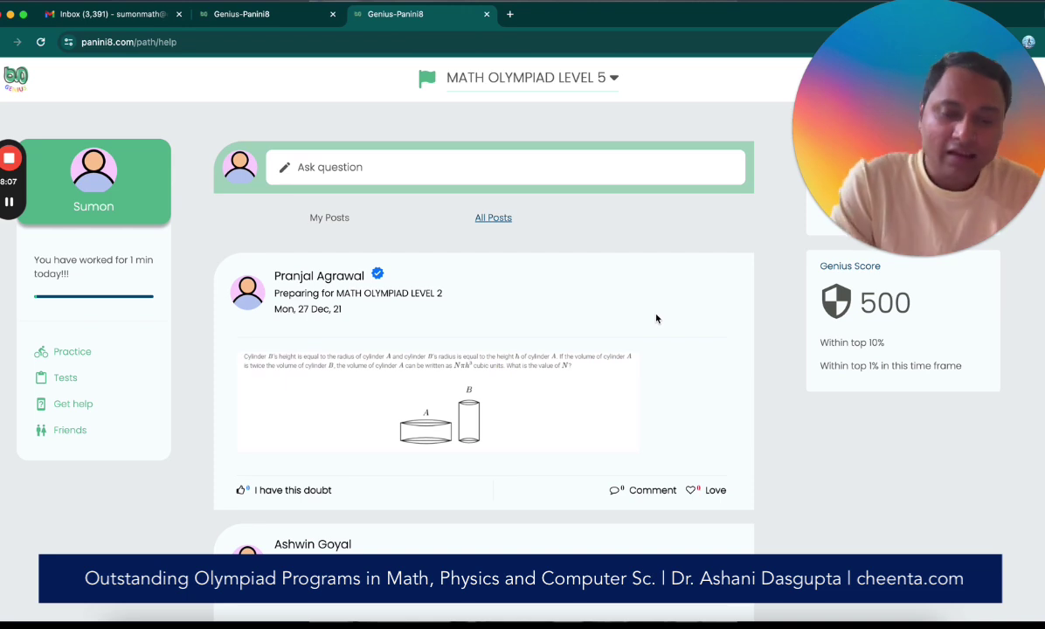
# Open a comment box under the cylinder-volume post and vote 'I have this doubt' on it
pyautogui.scroll(-3, 656, 319)
pyautogui.click(639, 378)
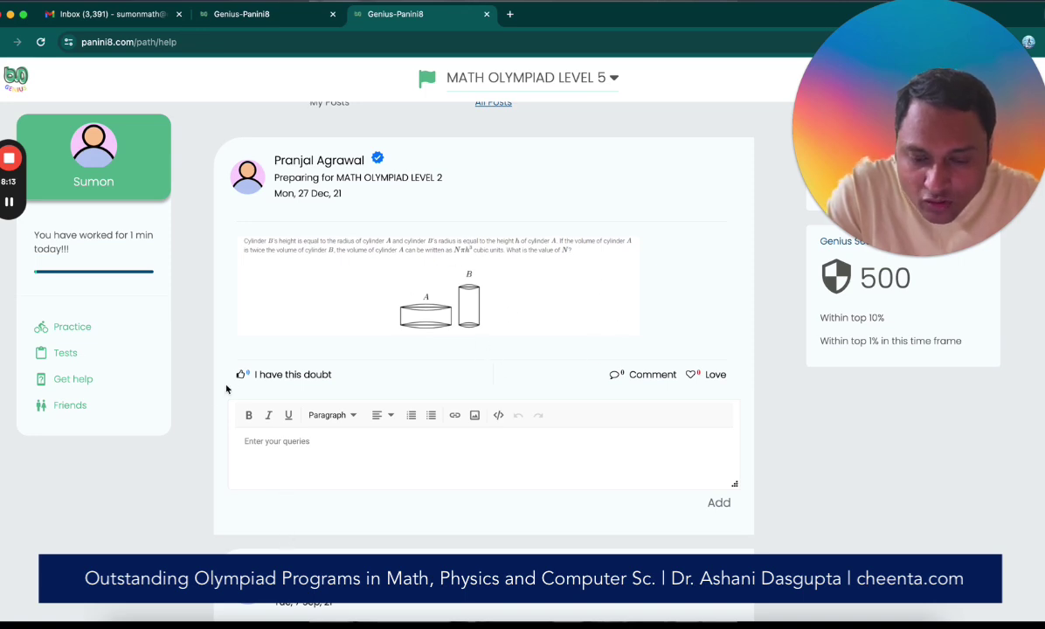
pyautogui.scroll(5, 239, 383)
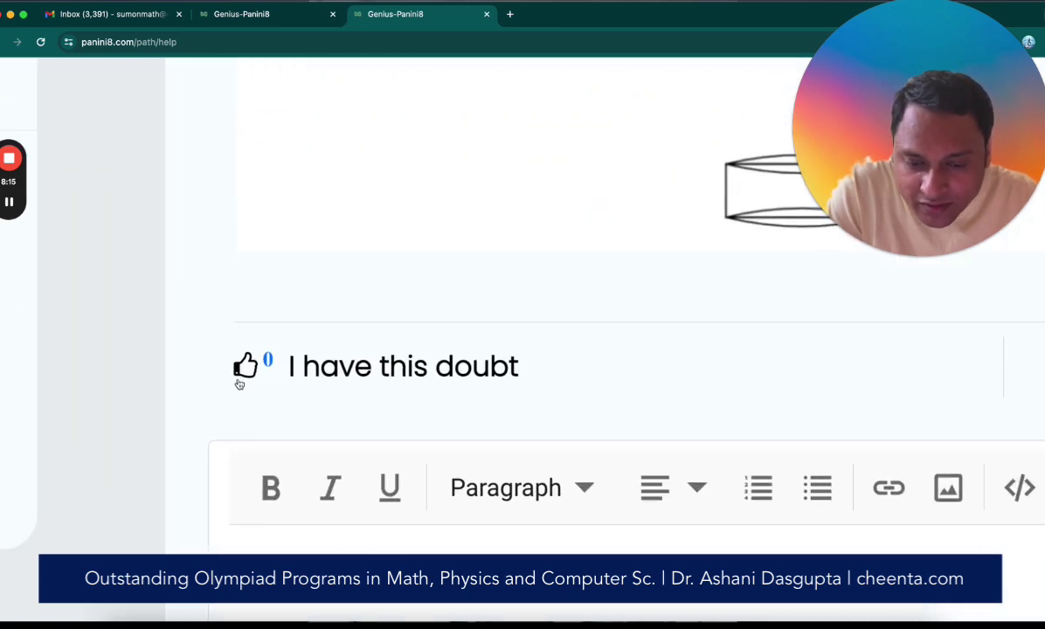
pyautogui.scroll(-5, 440, 373)
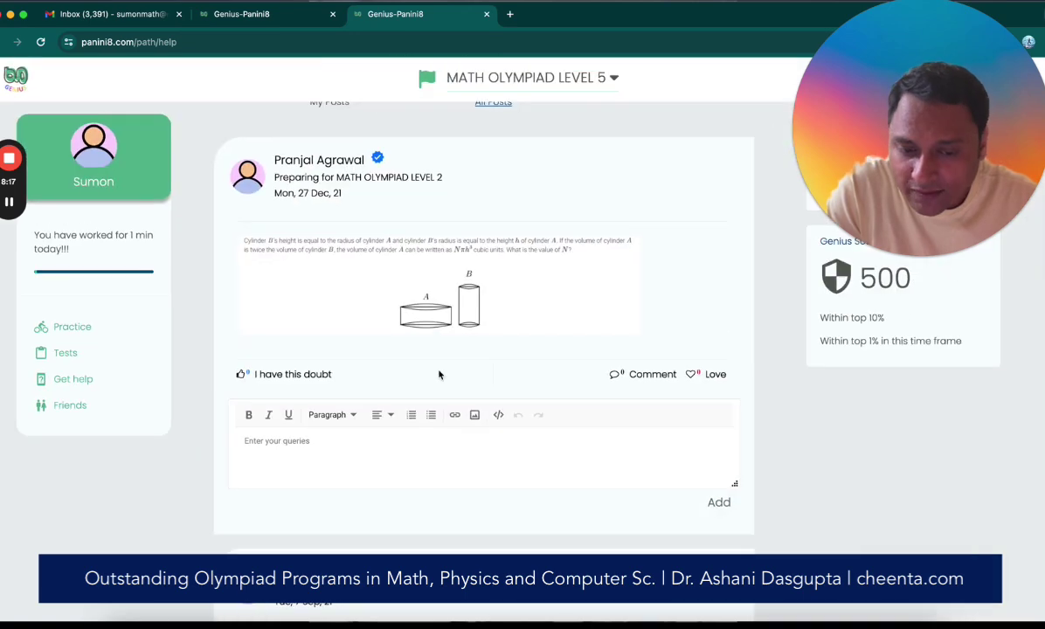
pyautogui.click(243, 375)
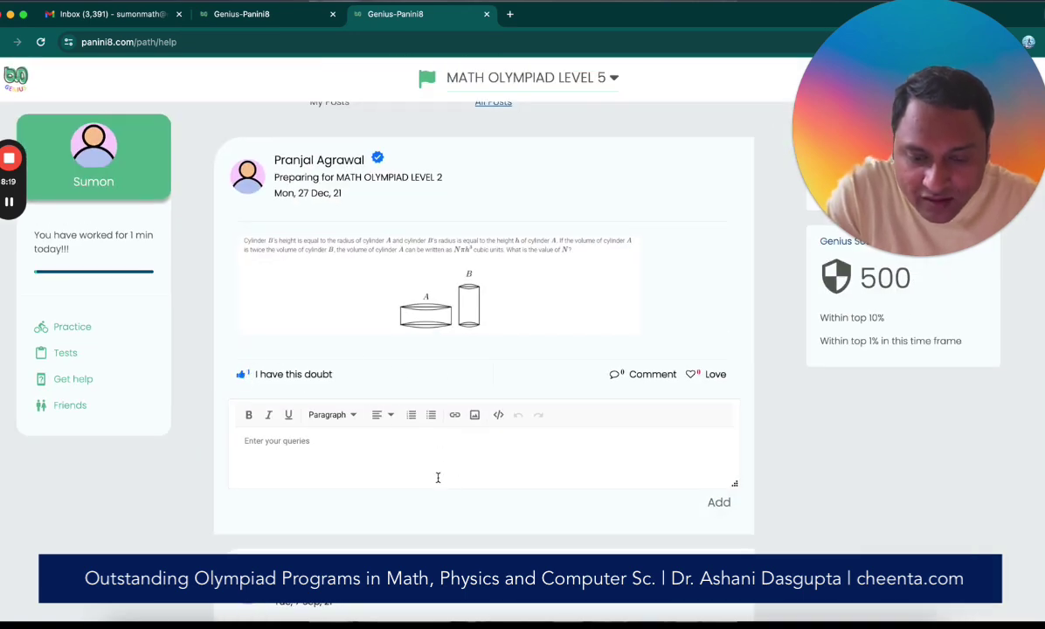